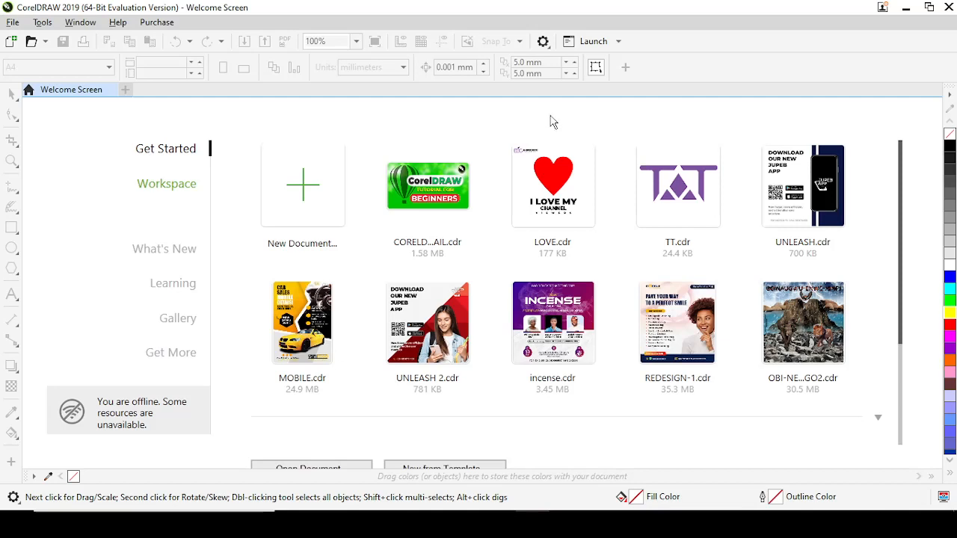
Preview the Black interface theme in the appearance customization and discard the change.
left_click(543, 43)
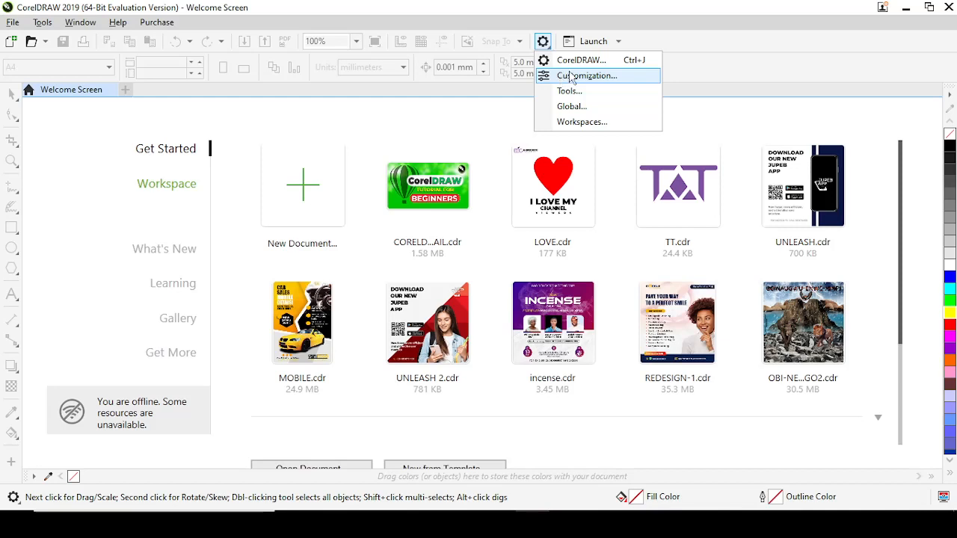
left_click(579, 78)
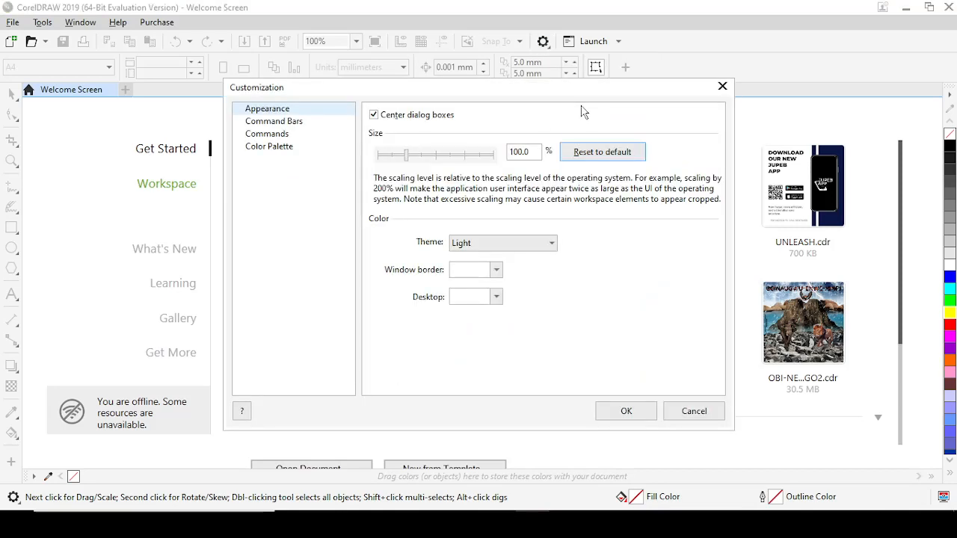
left_click(550, 244)
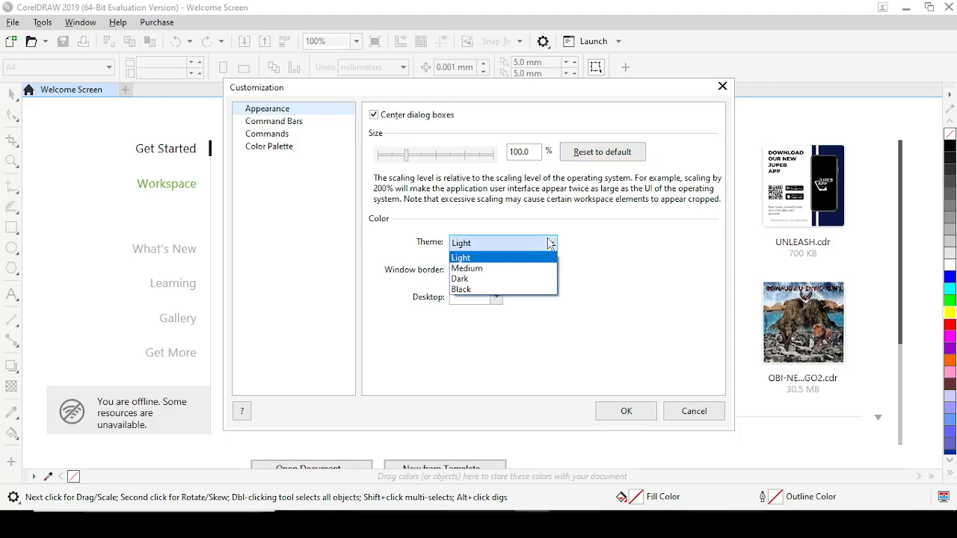
left_click(488, 292)
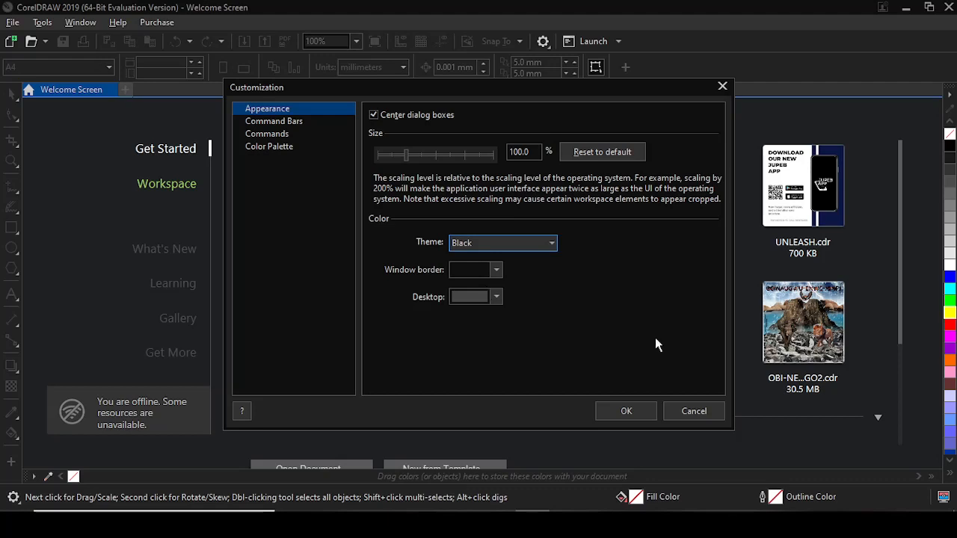
left_click(695, 412)
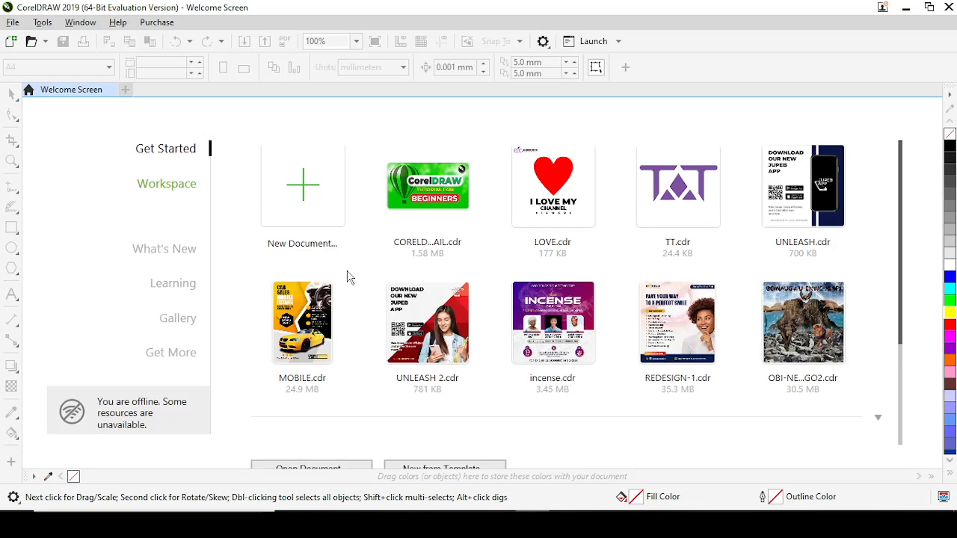
Start a new document with the Custom preset and RGB as the primary color mode.
left_click(311, 209)
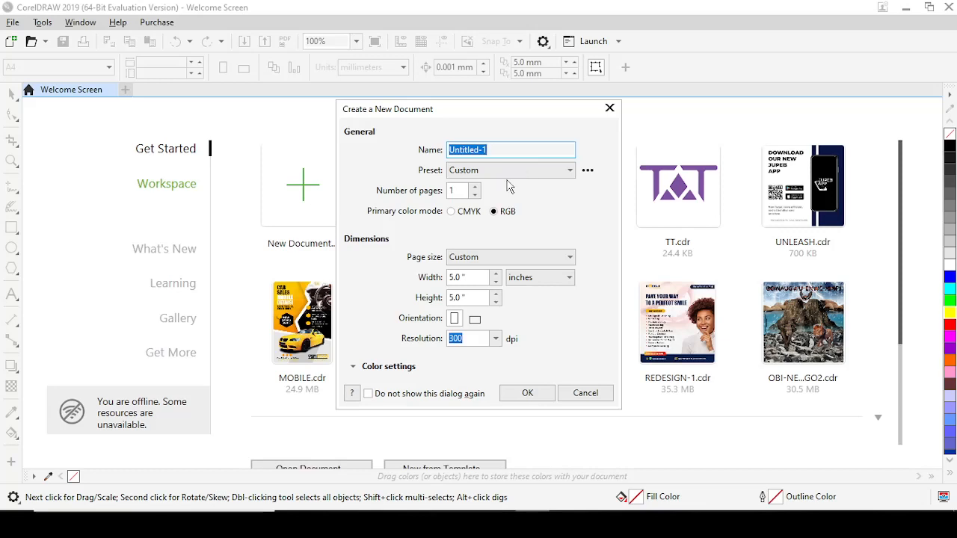
left_click(501, 173)
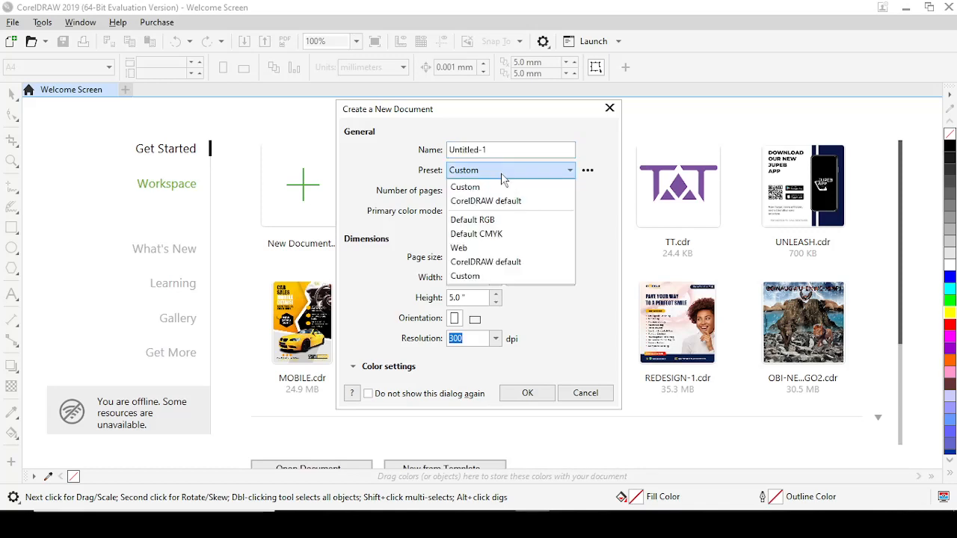
left_click(501, 173)
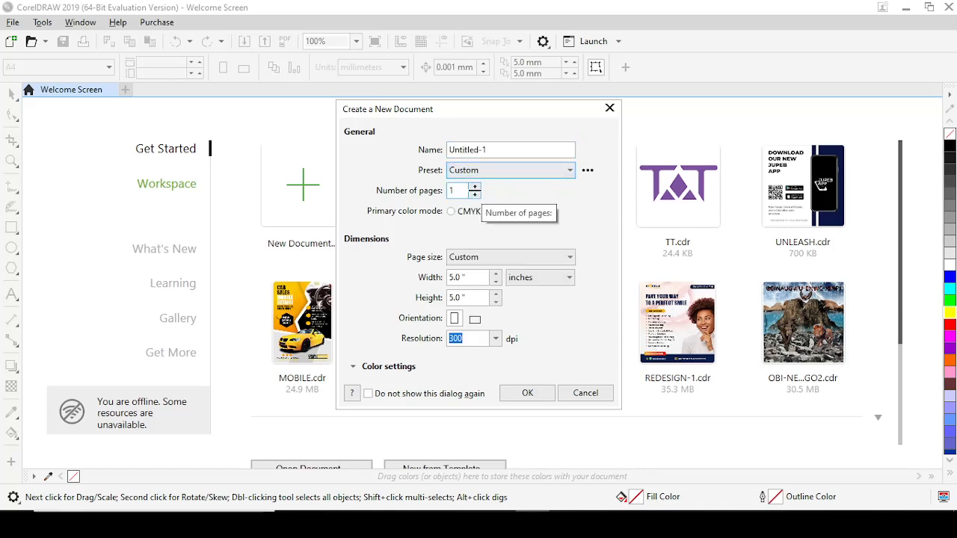
left_click(451, 211)
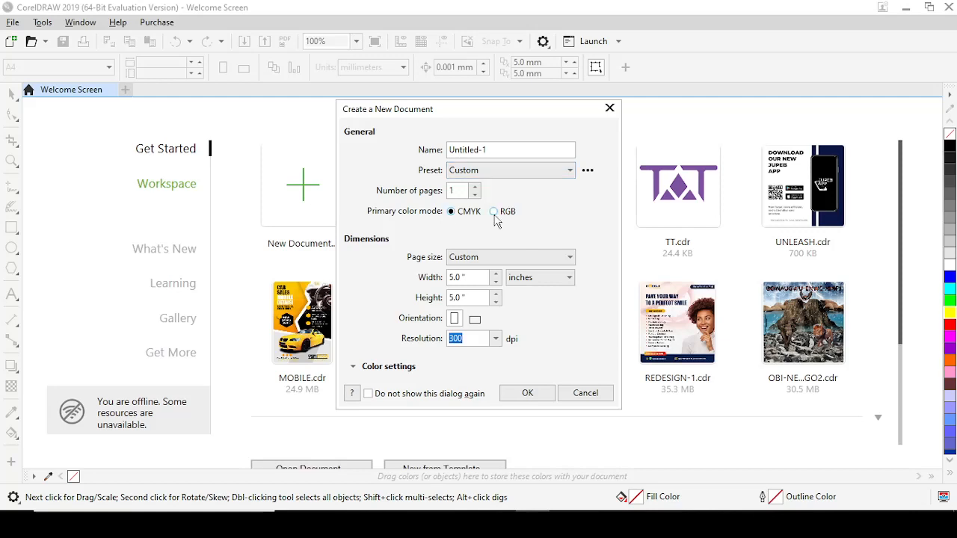
left_click(494, 212)
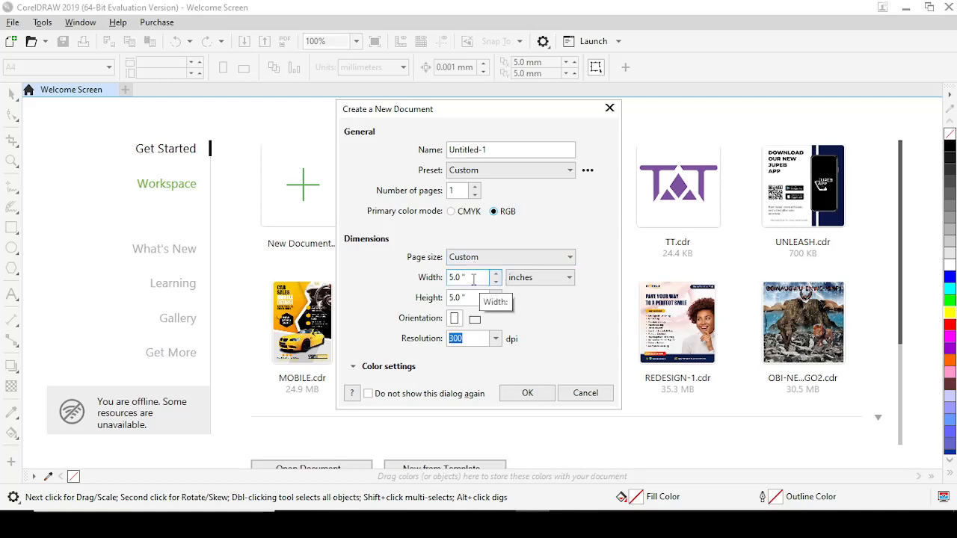
Review the page size, unit and color profile options, and create the 5 by 5 inch document at 300 dpi.
left_click(570, 258)
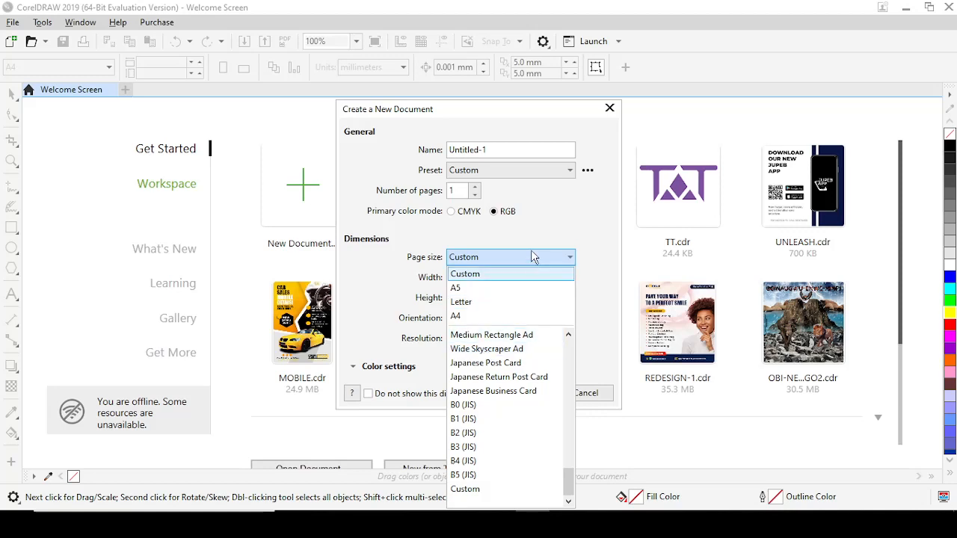
left_click(569, 259)
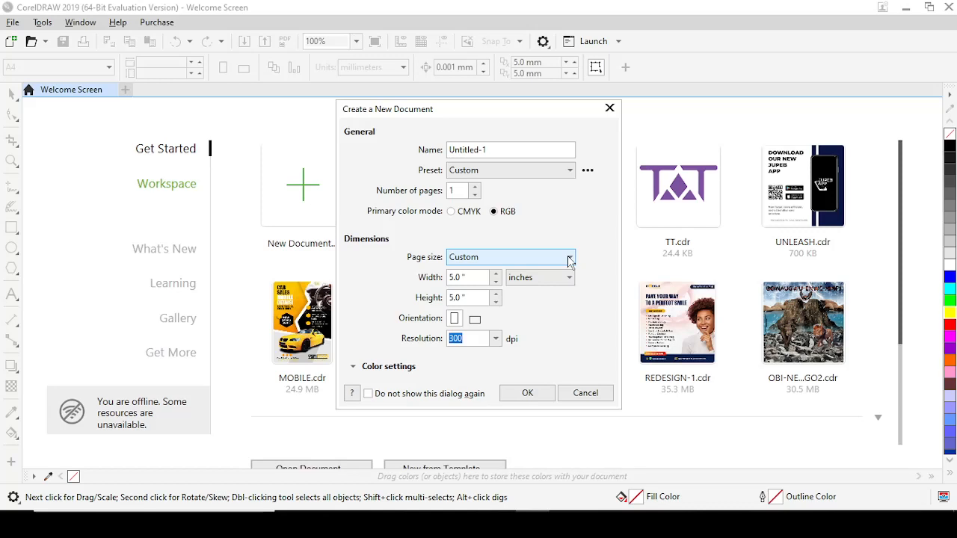
left_click(566, 281)
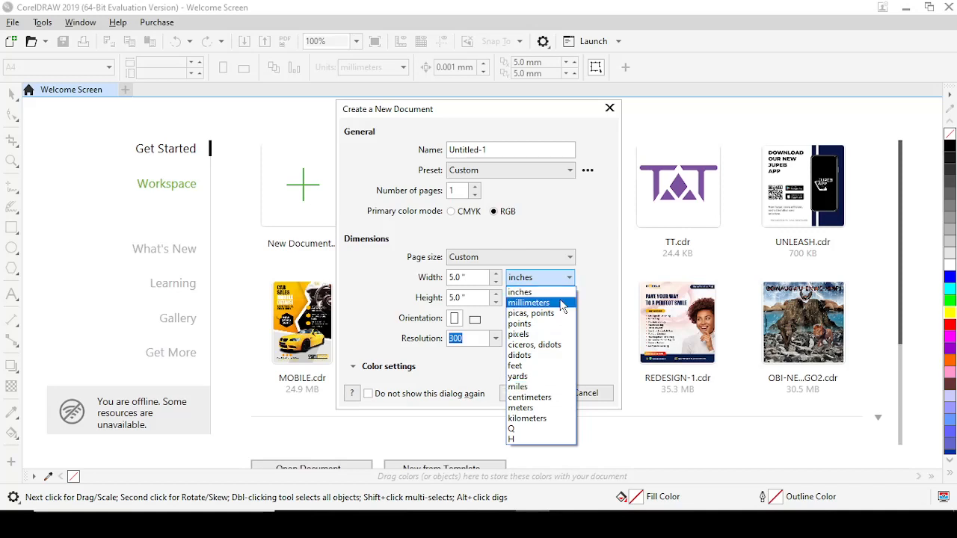
left_click(568, 278)
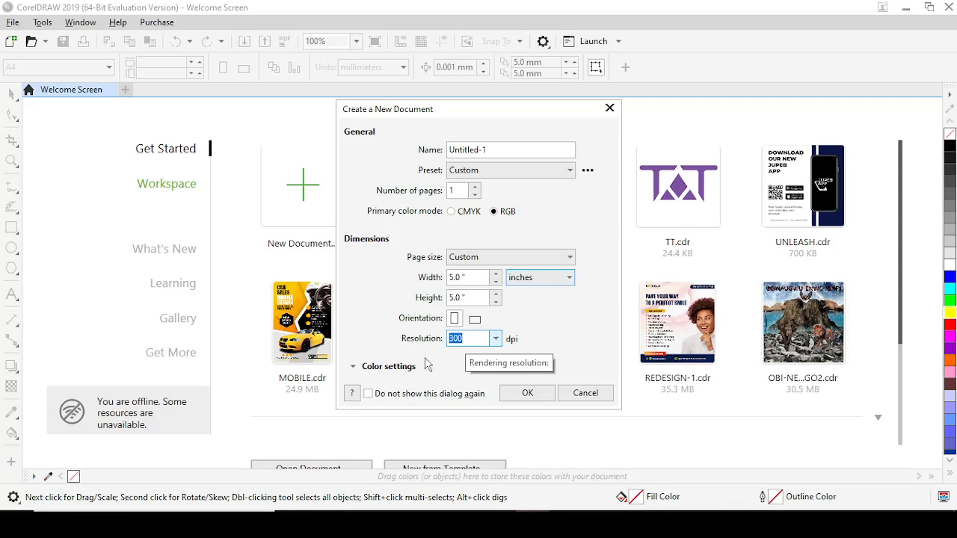
left_click(353, 366)
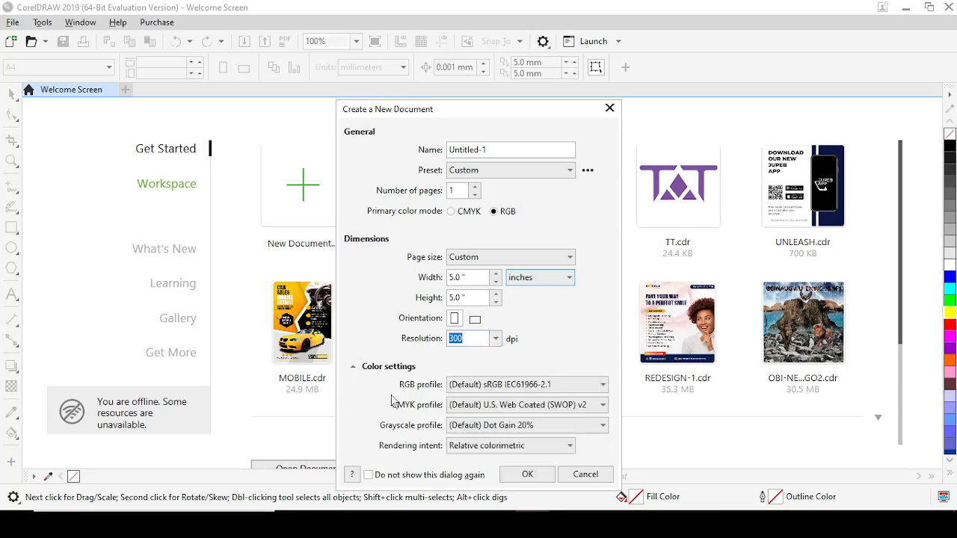
left_click(353, 366)
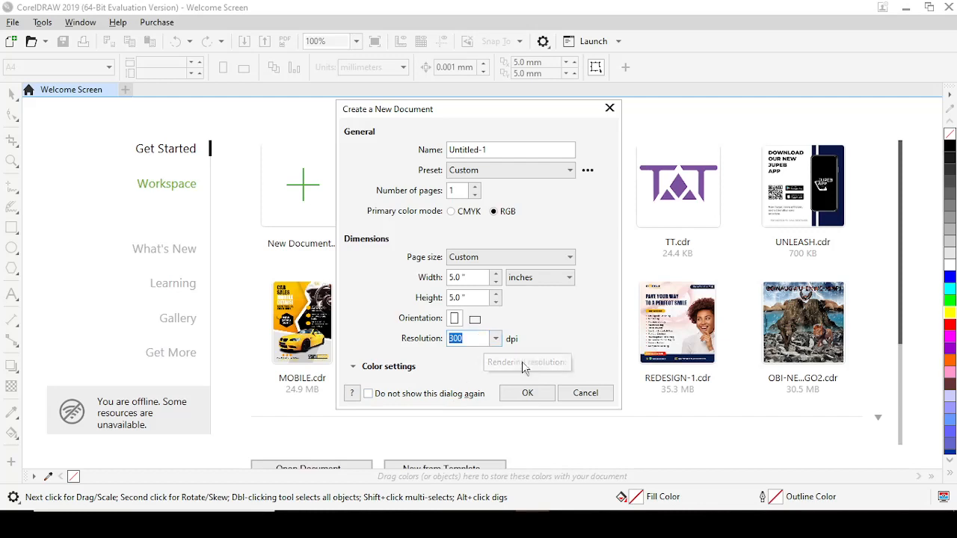
left_click(527, 392)
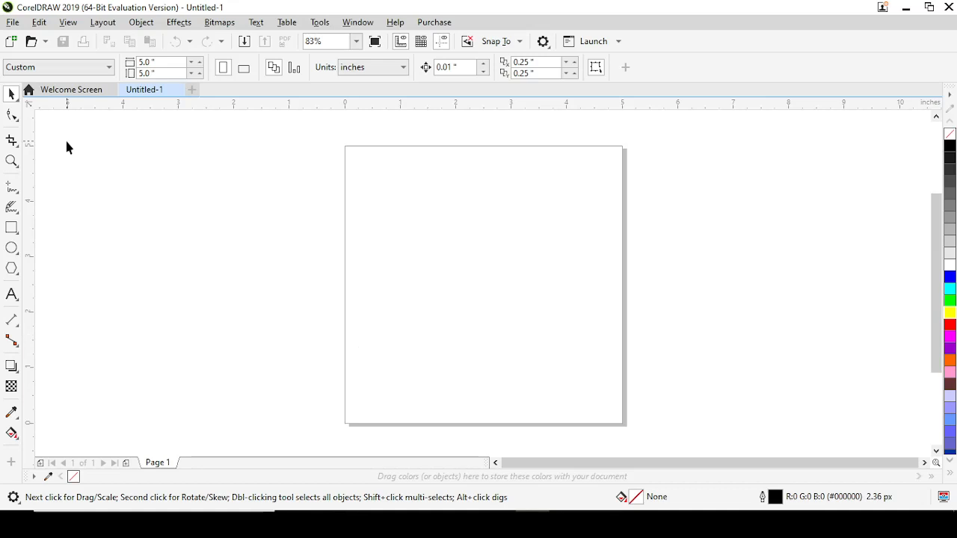
Examine the available file, edit, view, layout, object, effects and text commands.
left_click(14, 23)
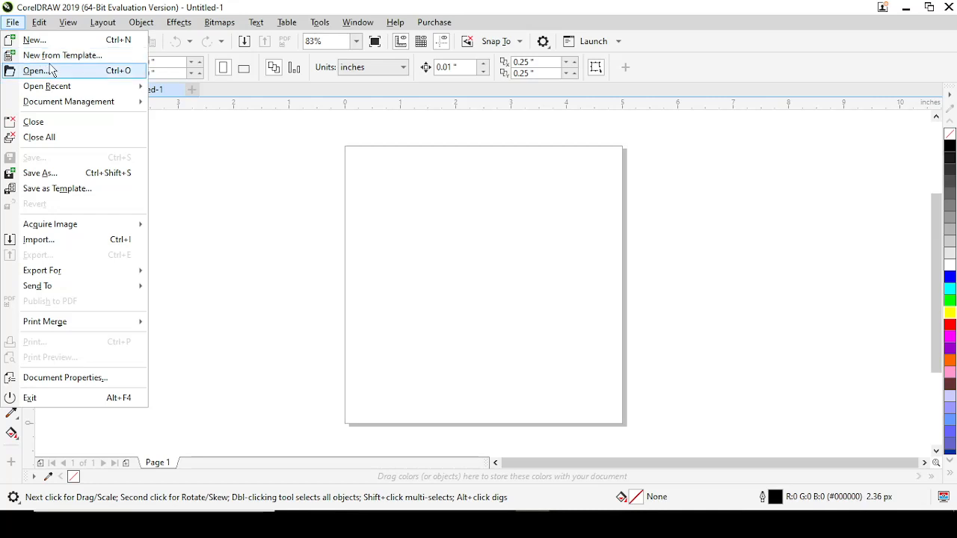
mouse_move(54, 91)
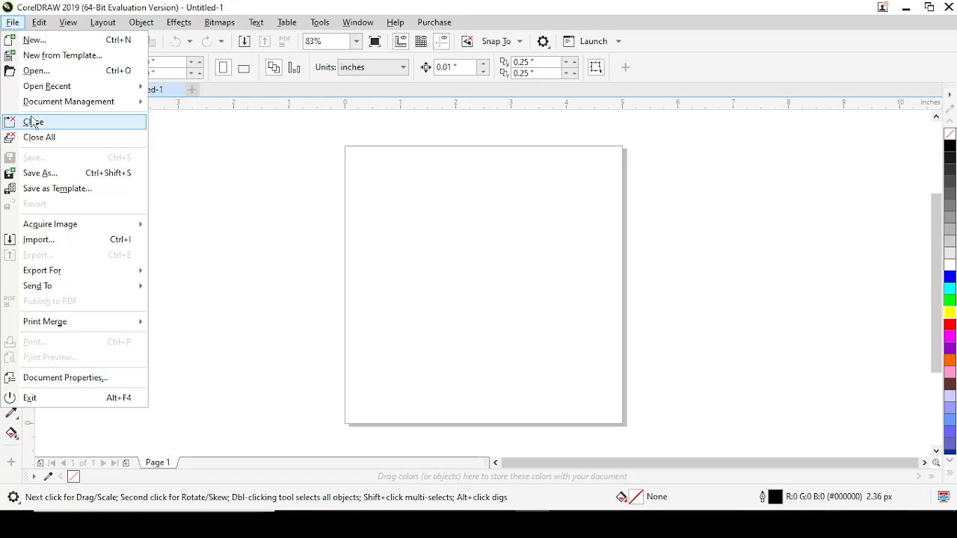
mouse_move(62, 230)
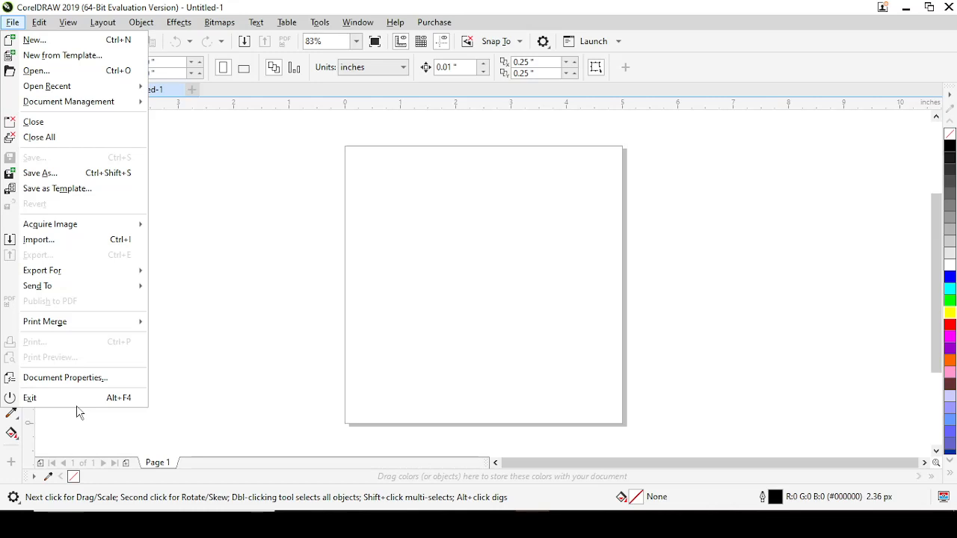
left_click(39, 22)
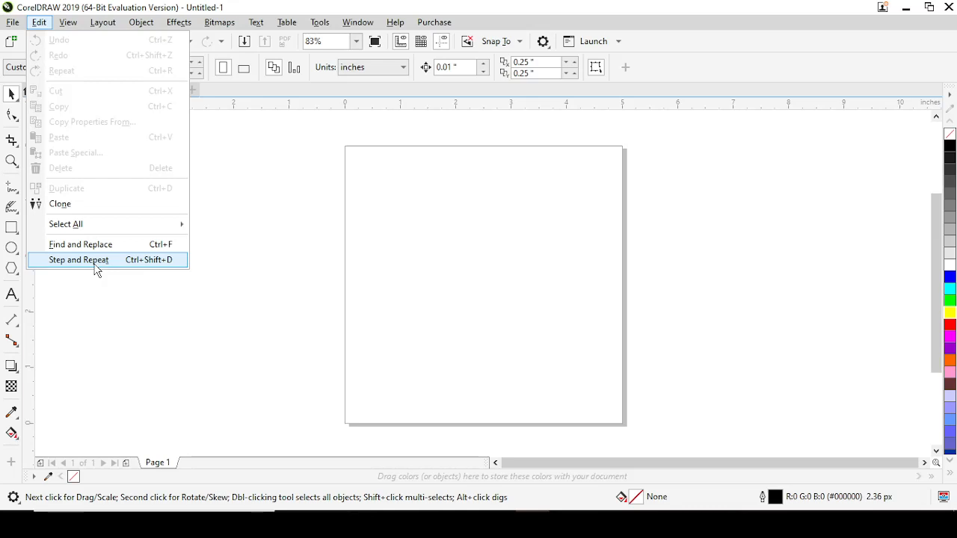
mouse_move(72, 26)
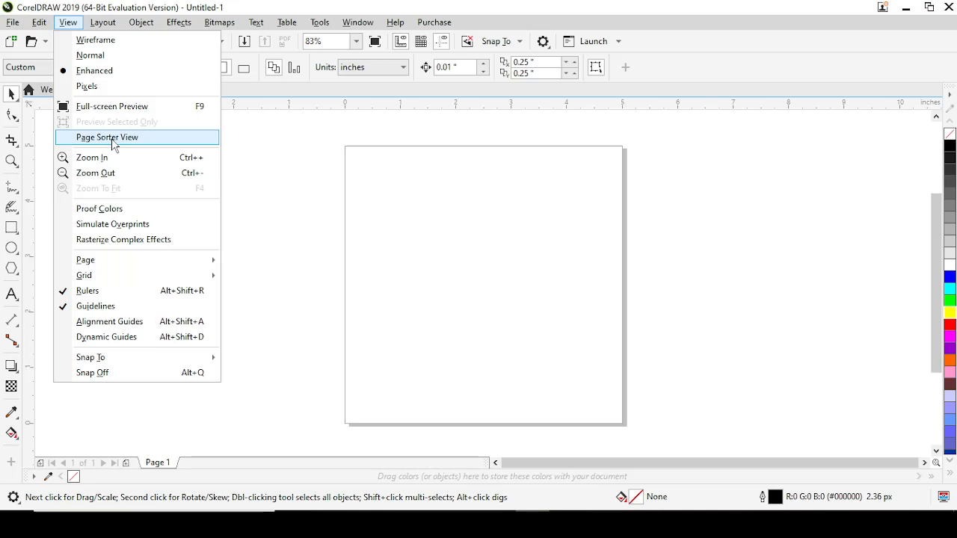
left_click(261, 199)
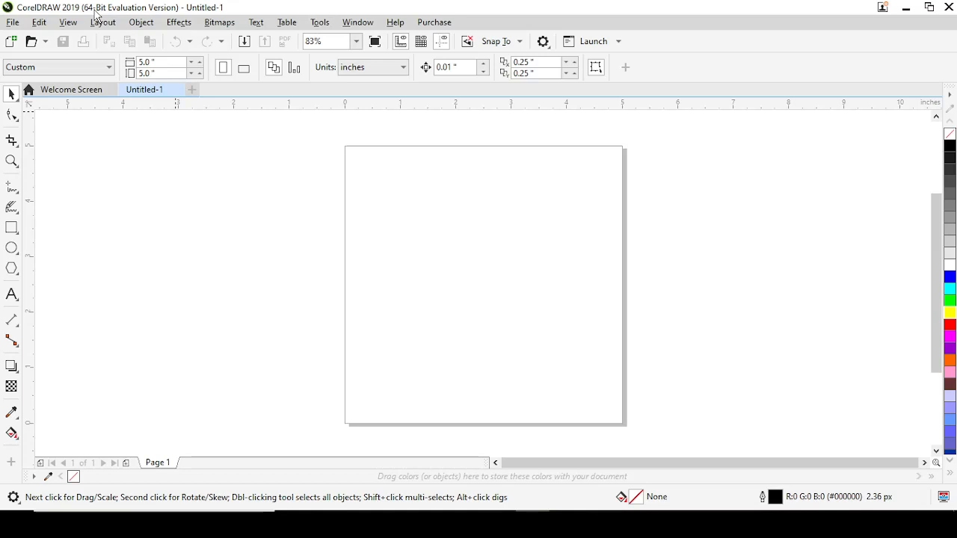
left_click(102, 22)
mouse_move(132, 125)
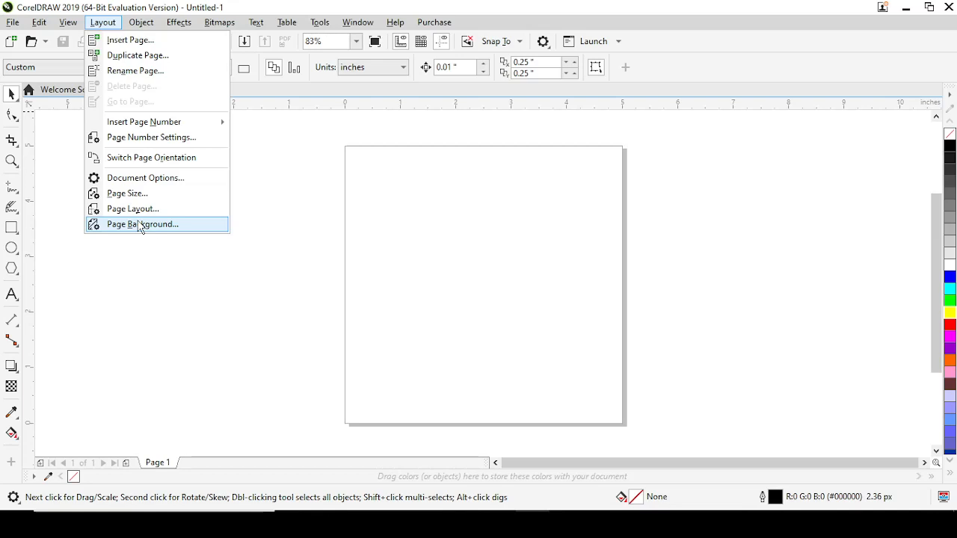
left_click(142, 22)
mouse_move(205, 50)
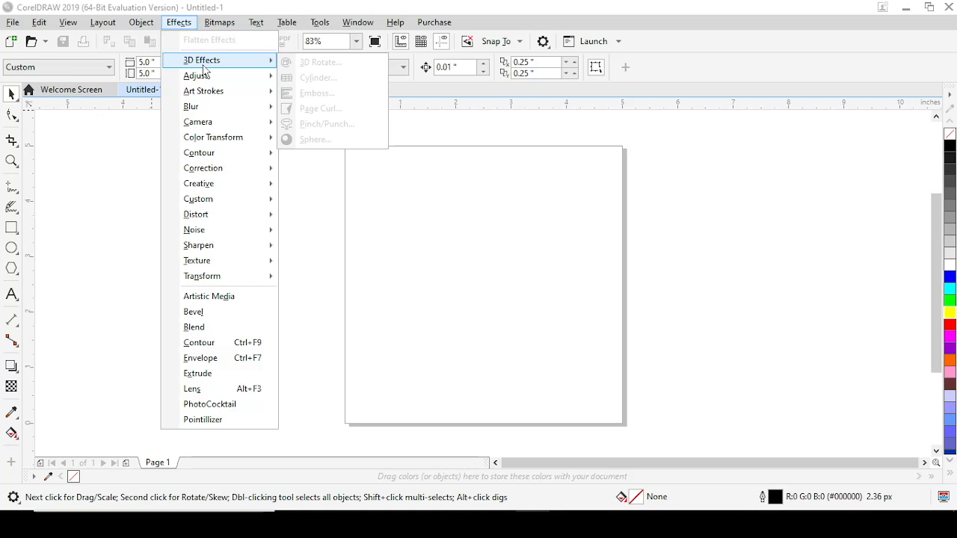
mouse_move(198, 215)
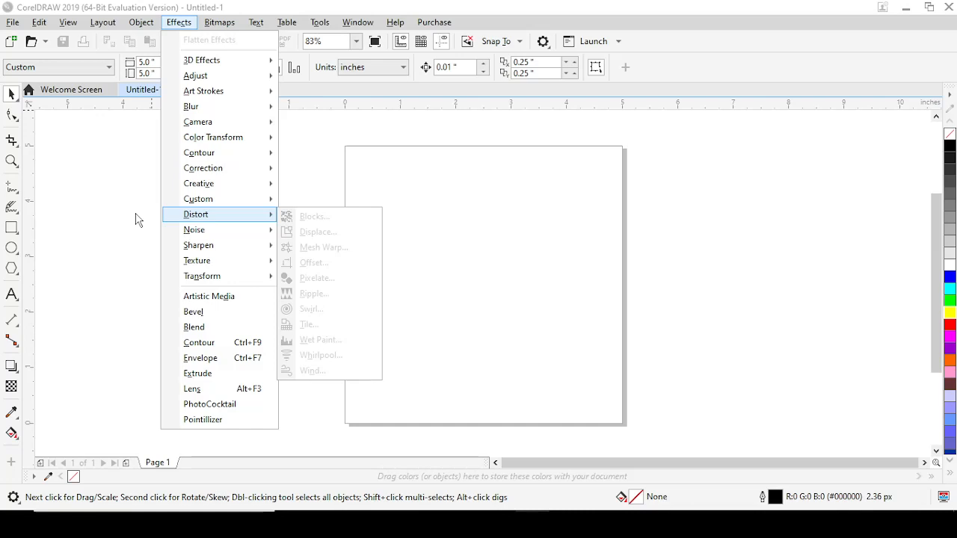
mouse_move(256, 23)
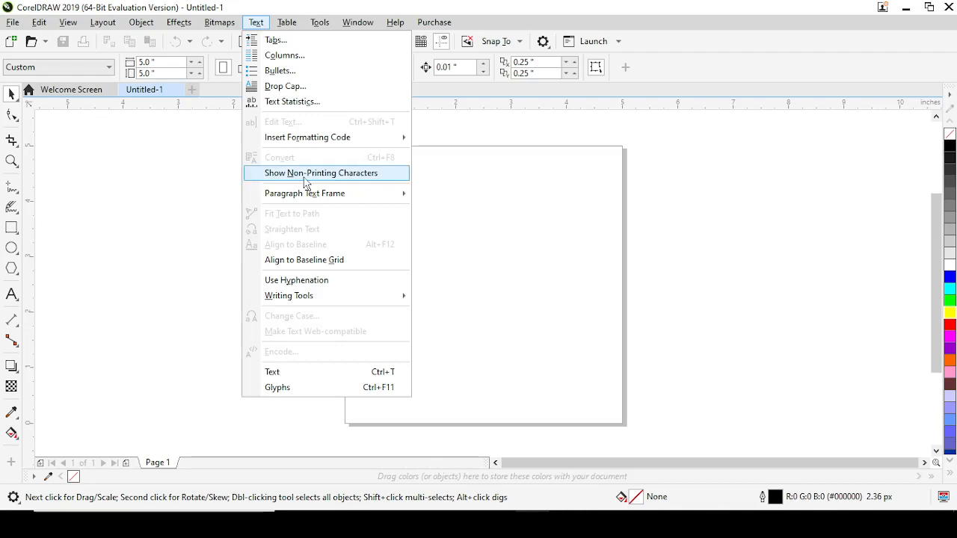
mouse_move(308, 199)
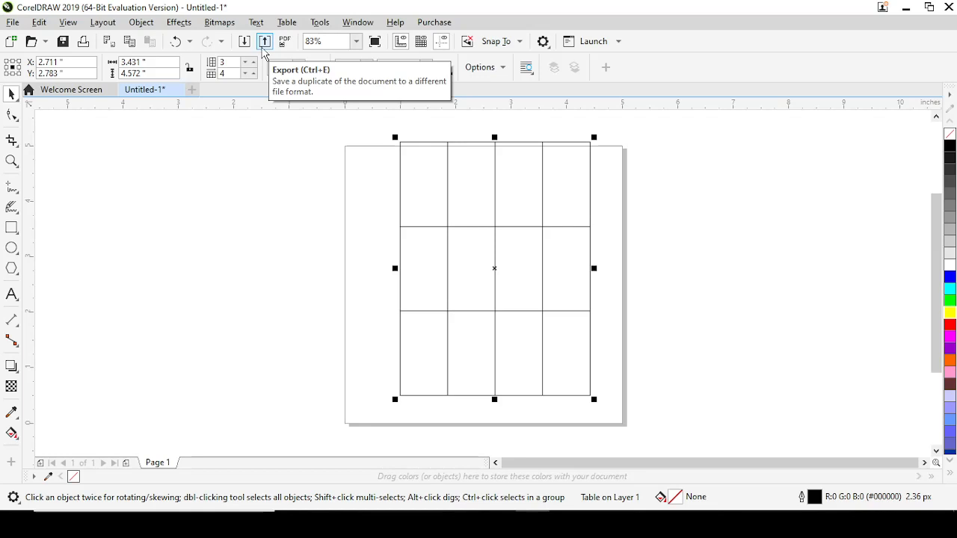
key("alt+v")
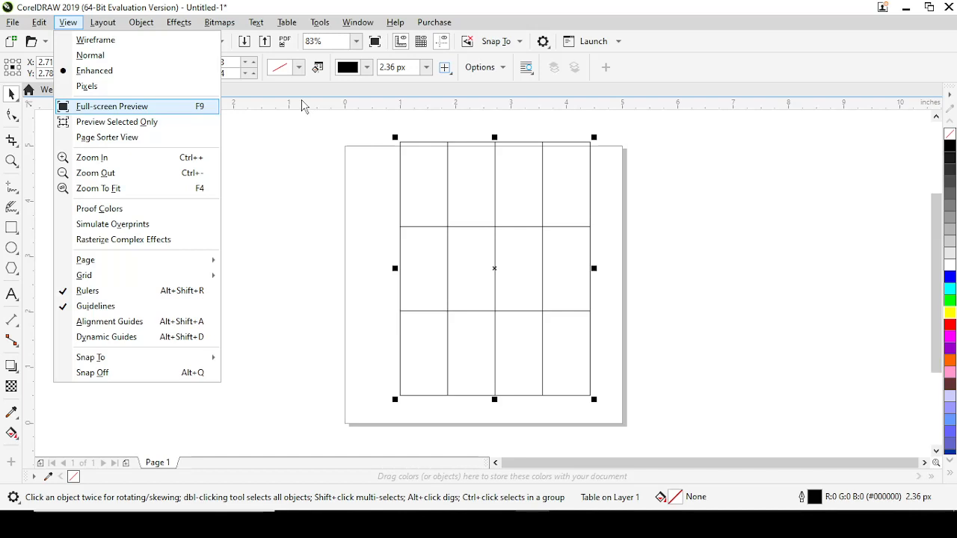
left_click(284, 128)
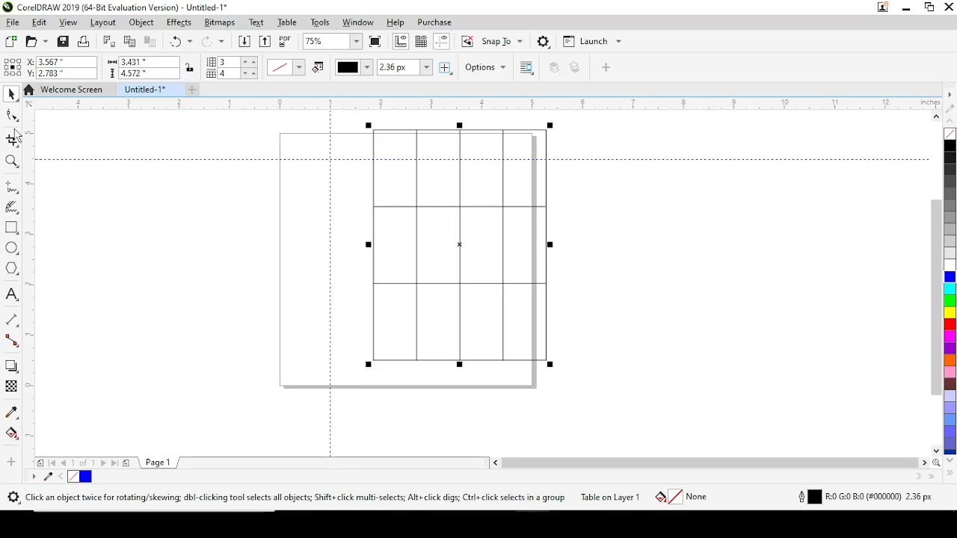
Activate the Pick, Shape and Zoom tools in turn, and zoom the drawing view out to 75%.
left_click(15, 98)
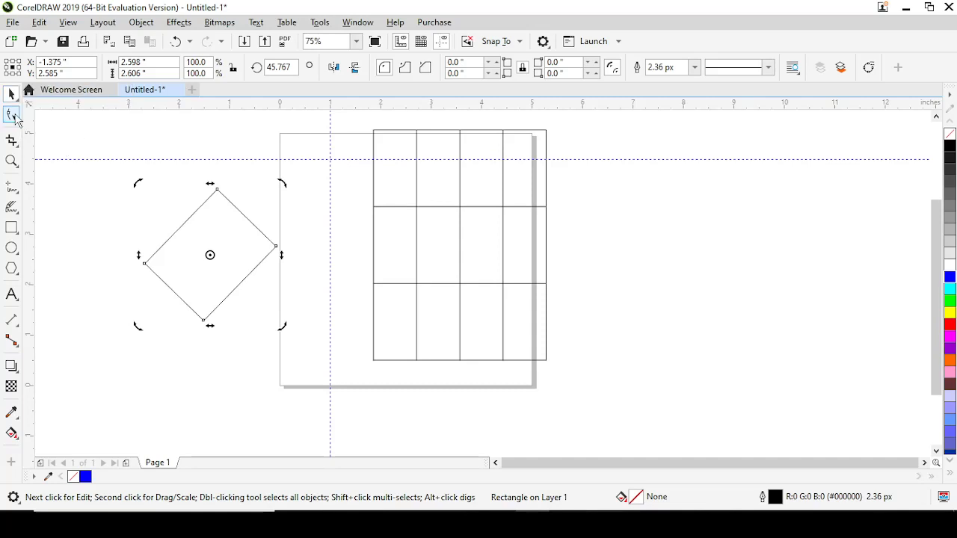
left_click(15, 119)
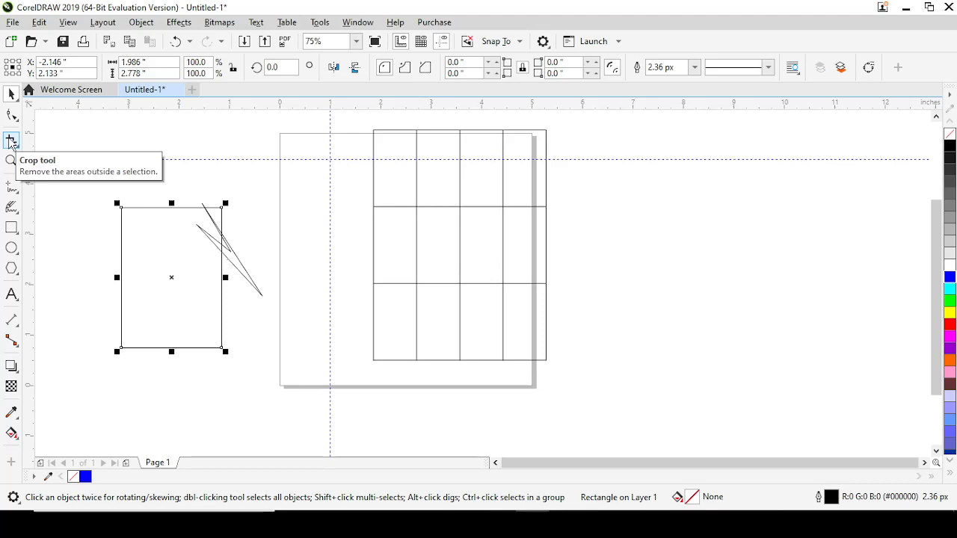
left_click(11, 161)
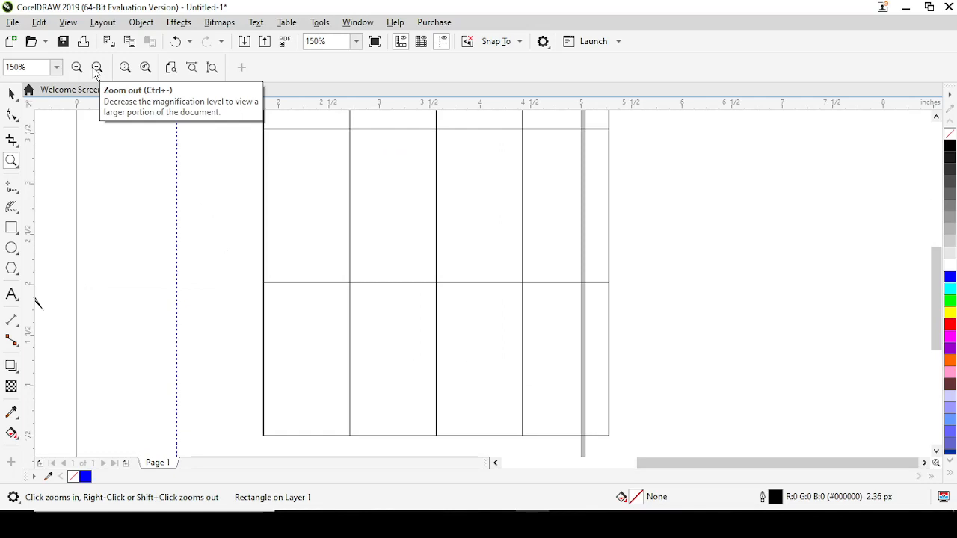
left_click(96, 69)
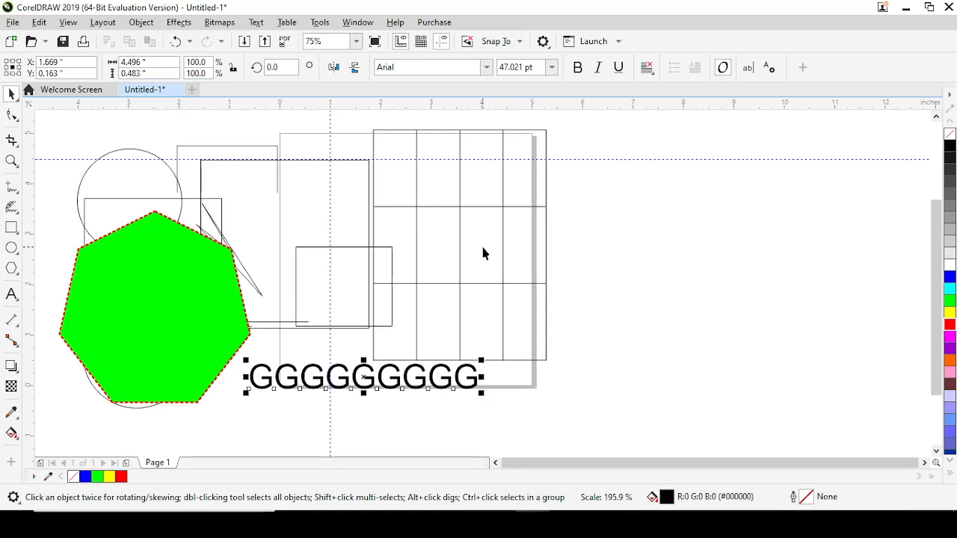
Format the row of G letters as bold, italic and underlined, and open its text alignment options.
left_click(578, 68)
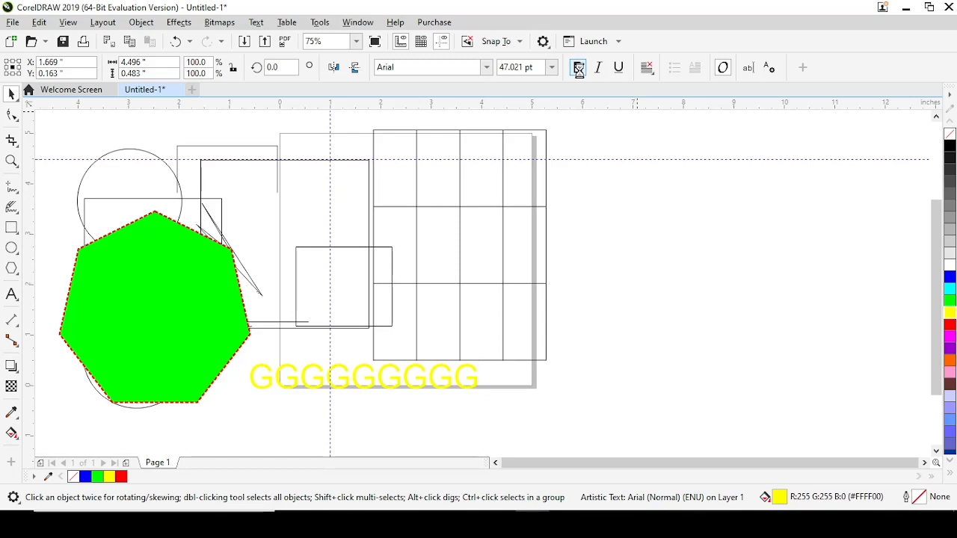
left_click(647, 68)
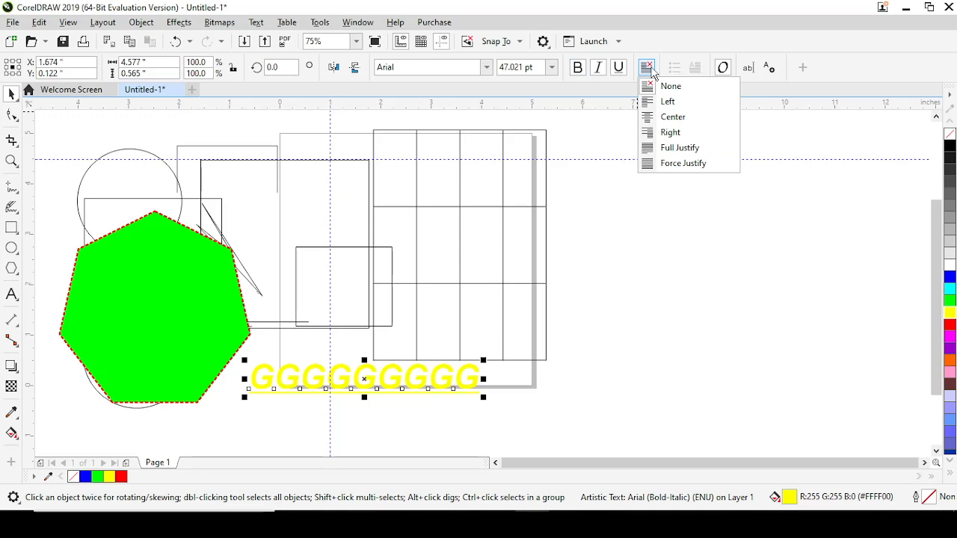